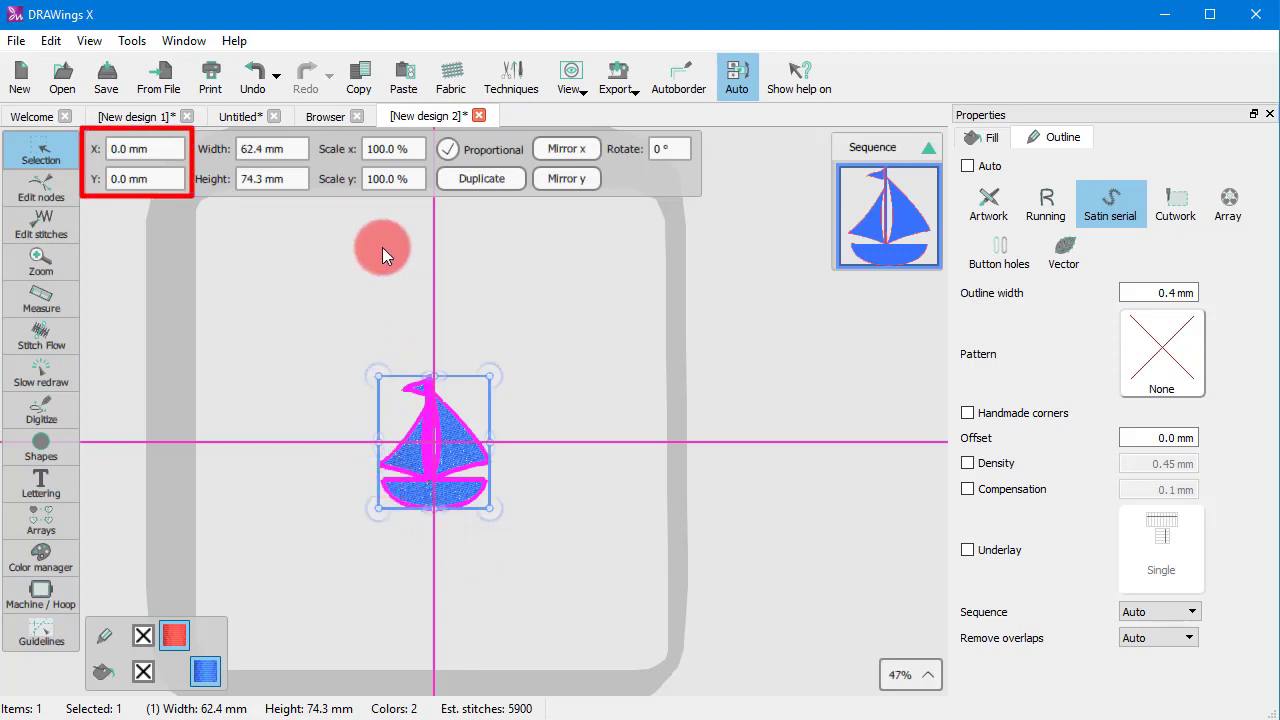
# - Enter 20 in both position fields to place the sailboat at X 20.0 mm, Y 20.0 mm
pyautogui.doubleClick(128, 148)
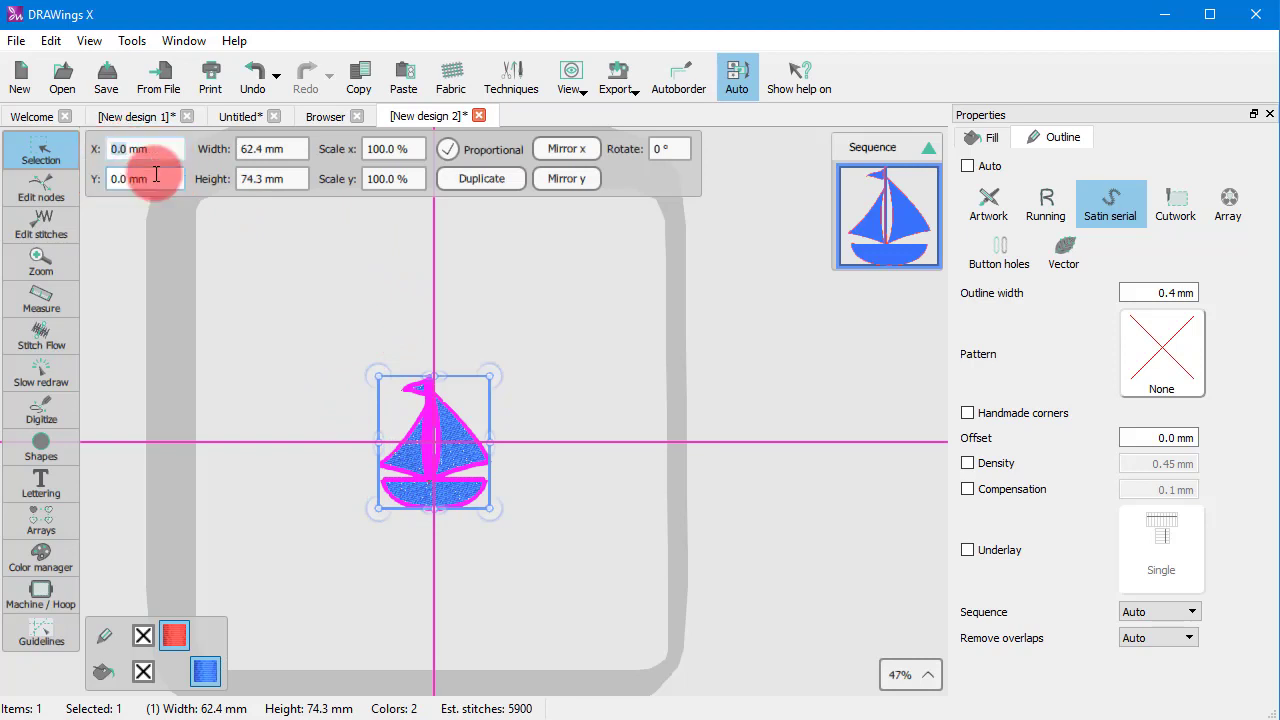
pyautogui.write('20')
pyautogui.doubleClick(156, 176)
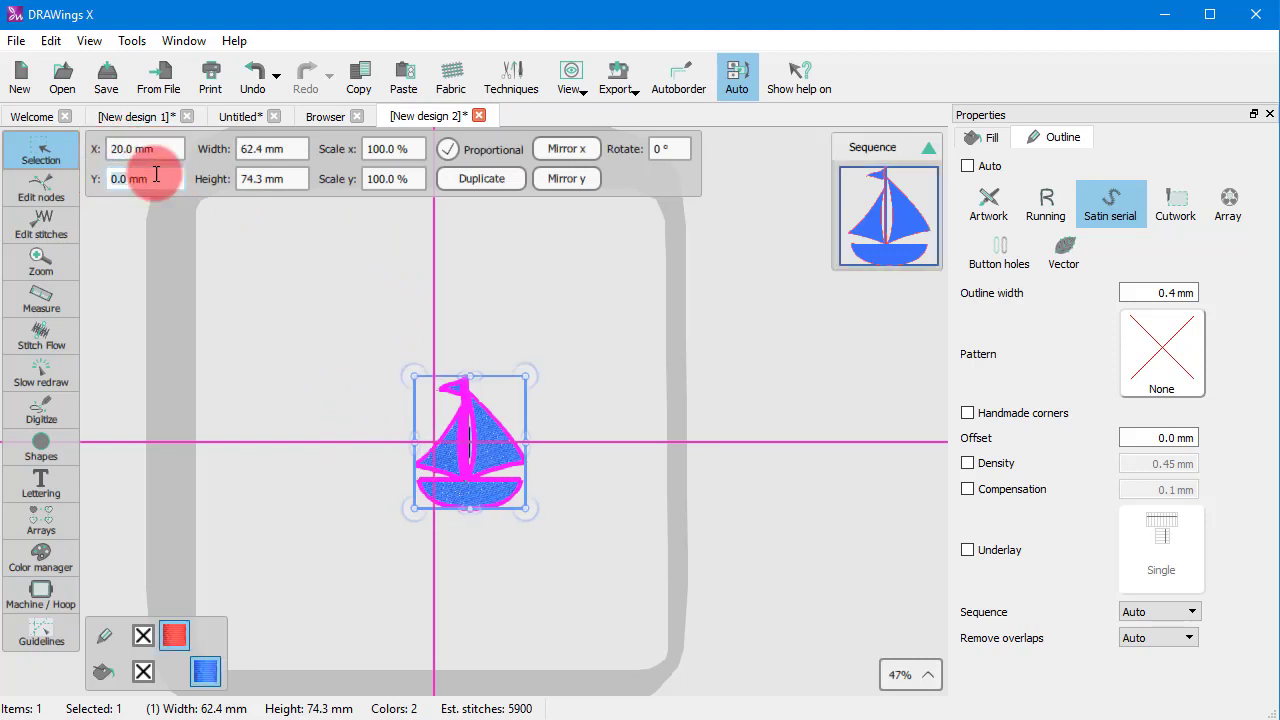
pyautogui.write('20')
pyautogui.press('Return')
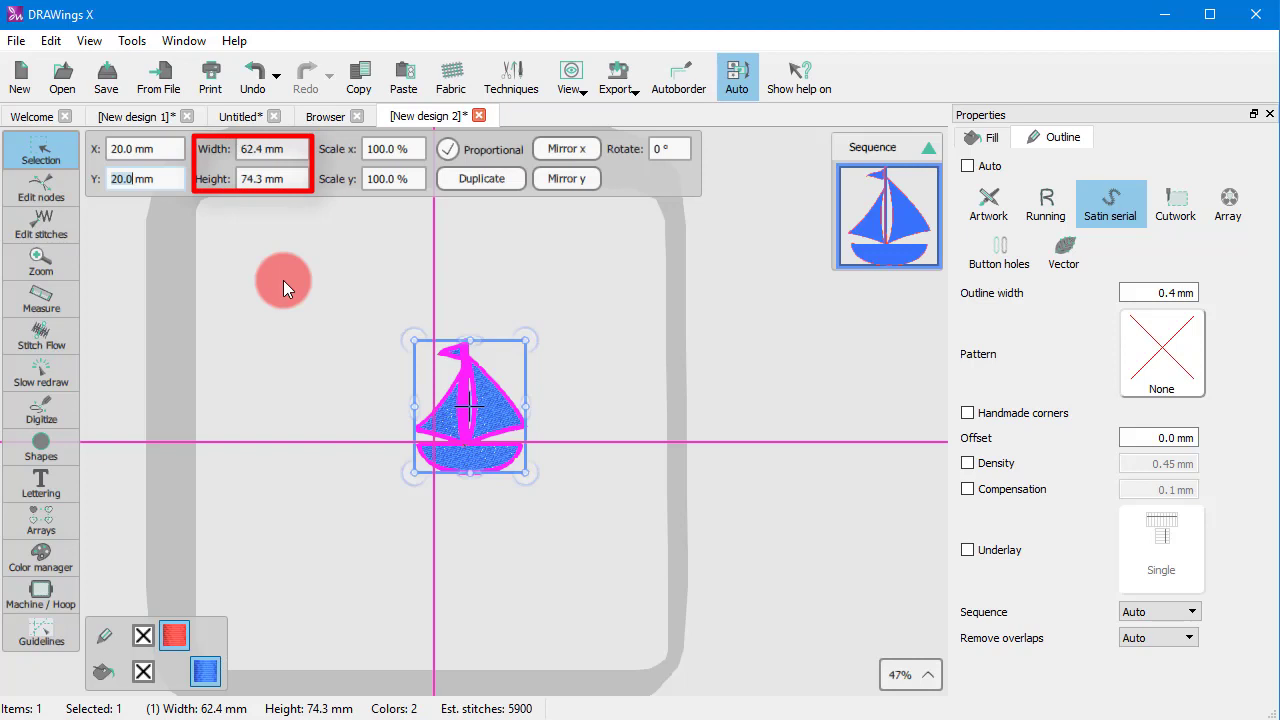
# - Set the width to 50 mm with Proportional on, so the height becomes 59.6 mm
pyautogui.doubleClick(250, 149)
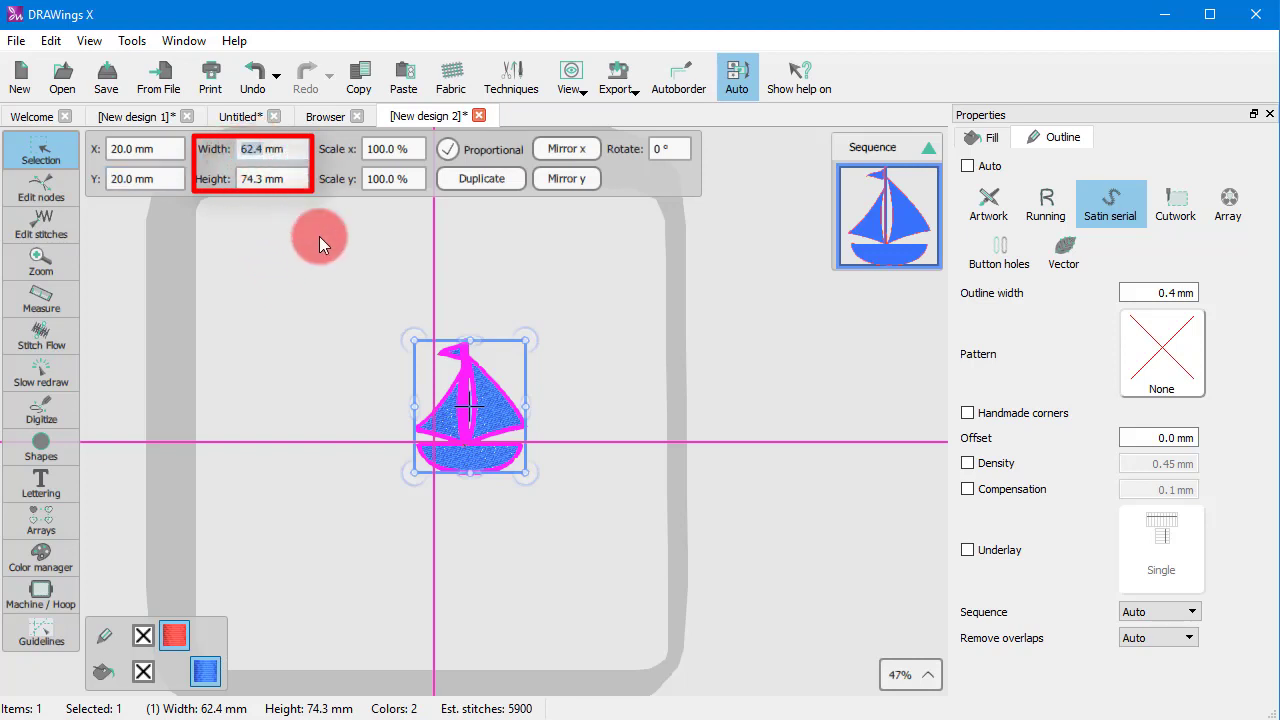
pyautogui.write('50')
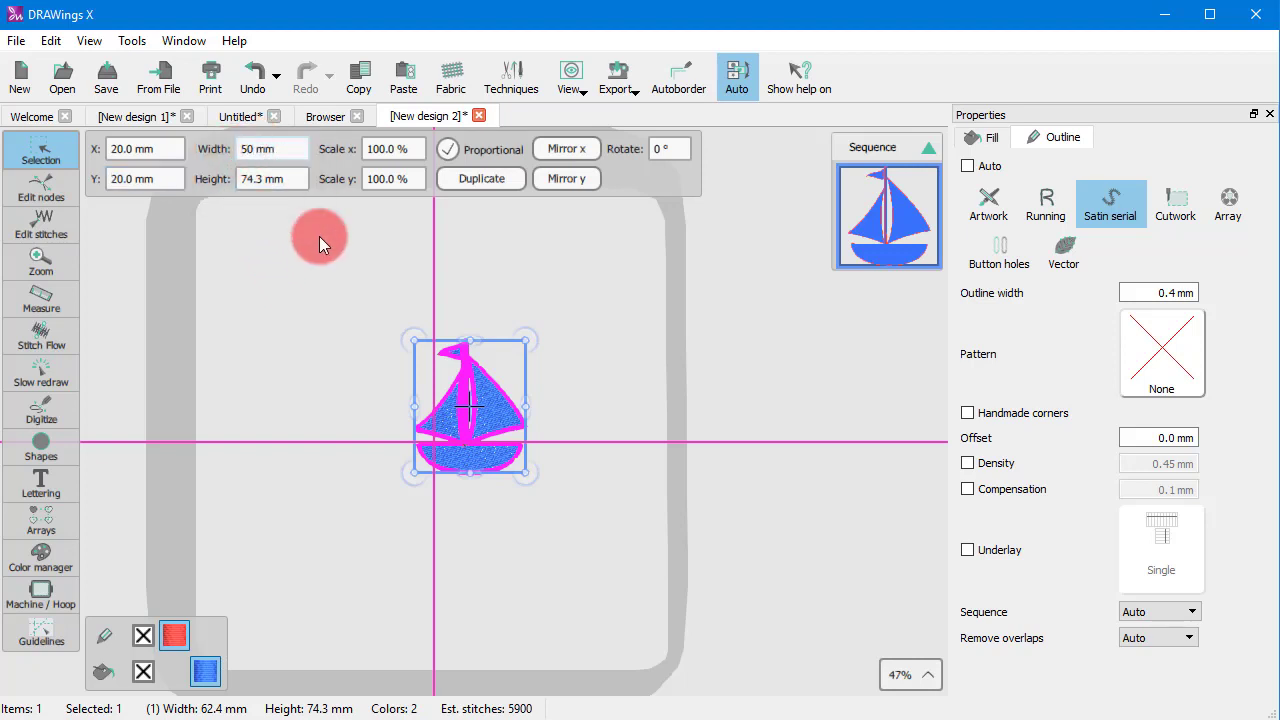
pyautogui.press('Return')
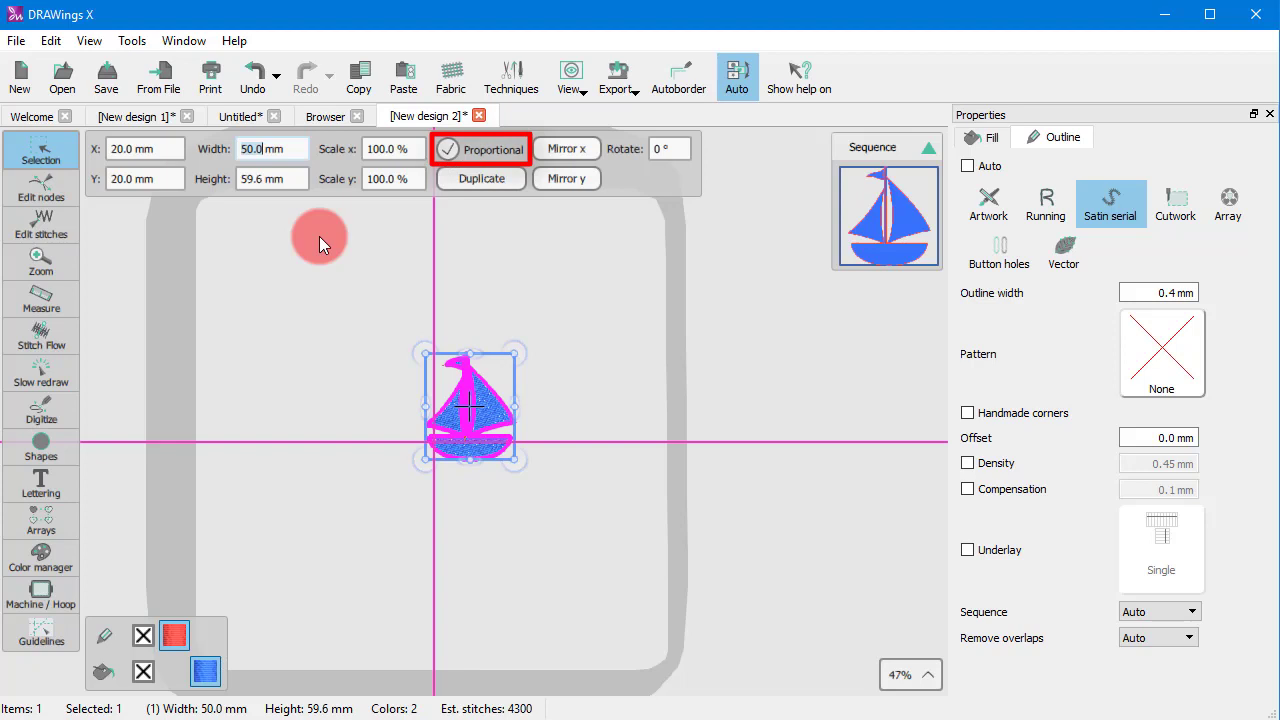
# - Turn off Proportional and set the height to 50.0 mm, making the boat 50.0 × 50.0 mm
pyautogui.click(447, 151)
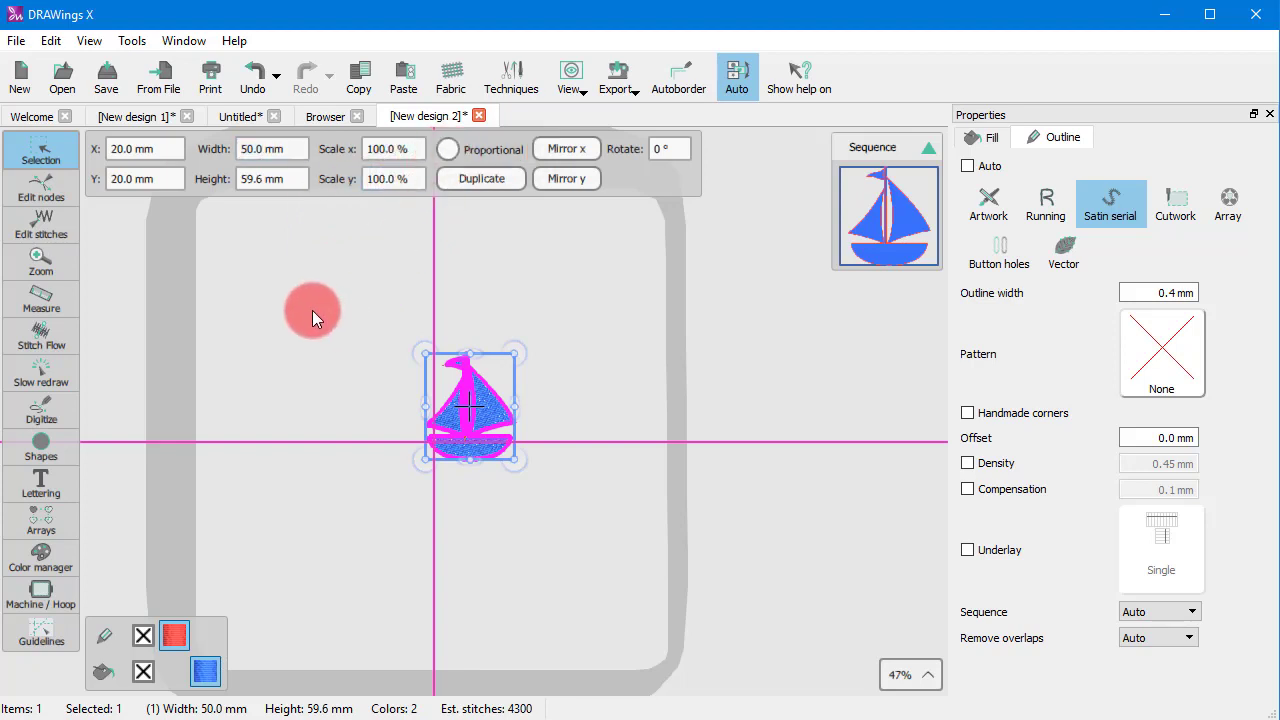
pyautogui.click(259, 180)
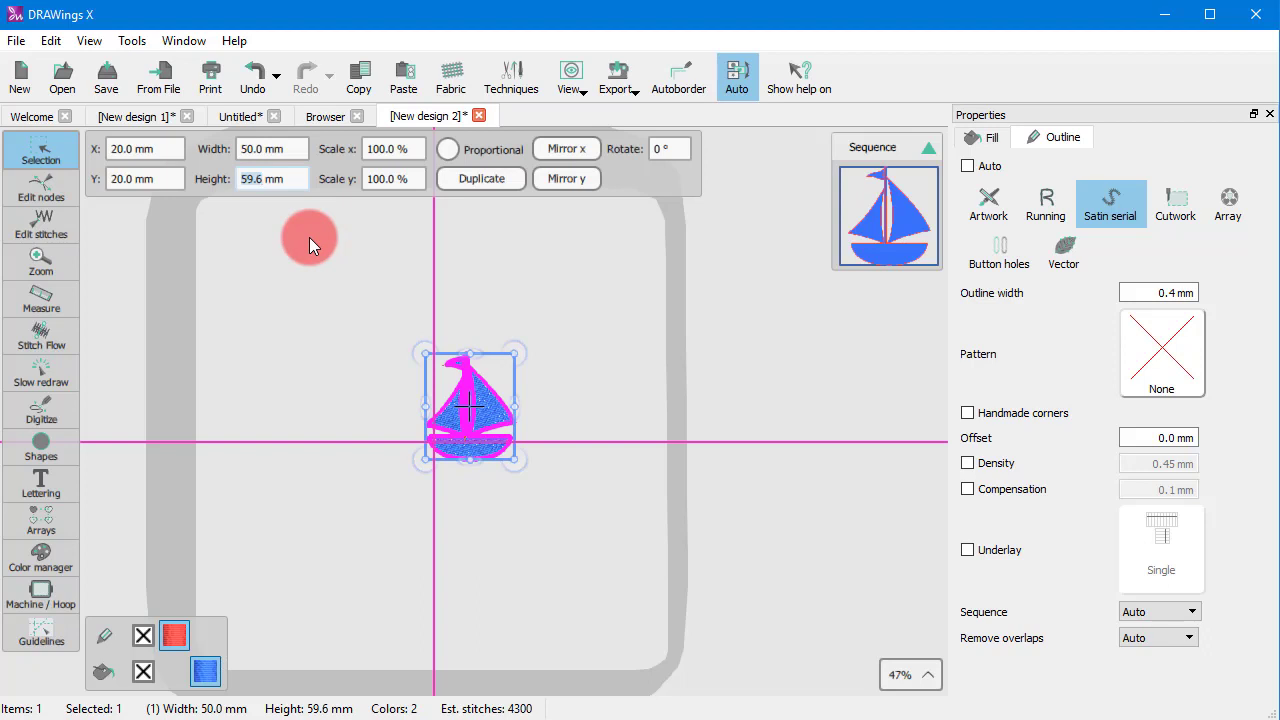
pyautogui.write('50.0')
pyautogui.press('Return')
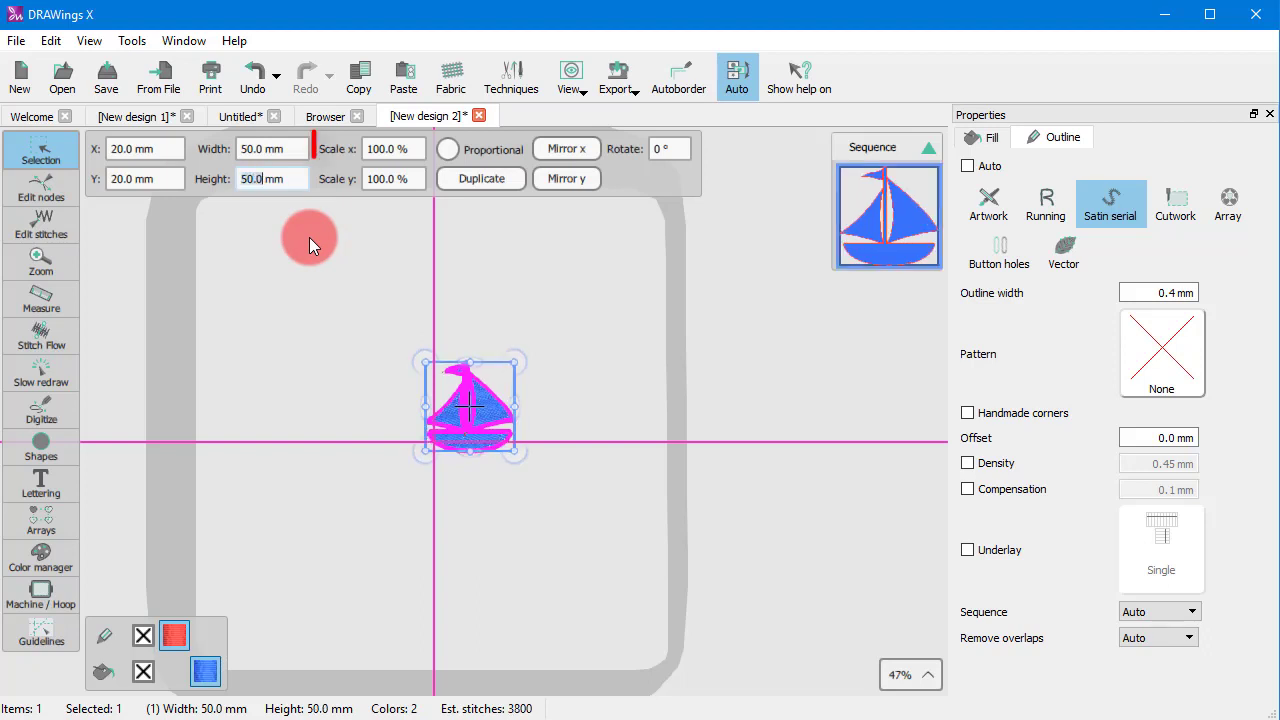
pyautogui.press('Right')
# - Restore Proportional and scale the sailboat evenly to 150%
pyautogui.doubleClick(382, 149)
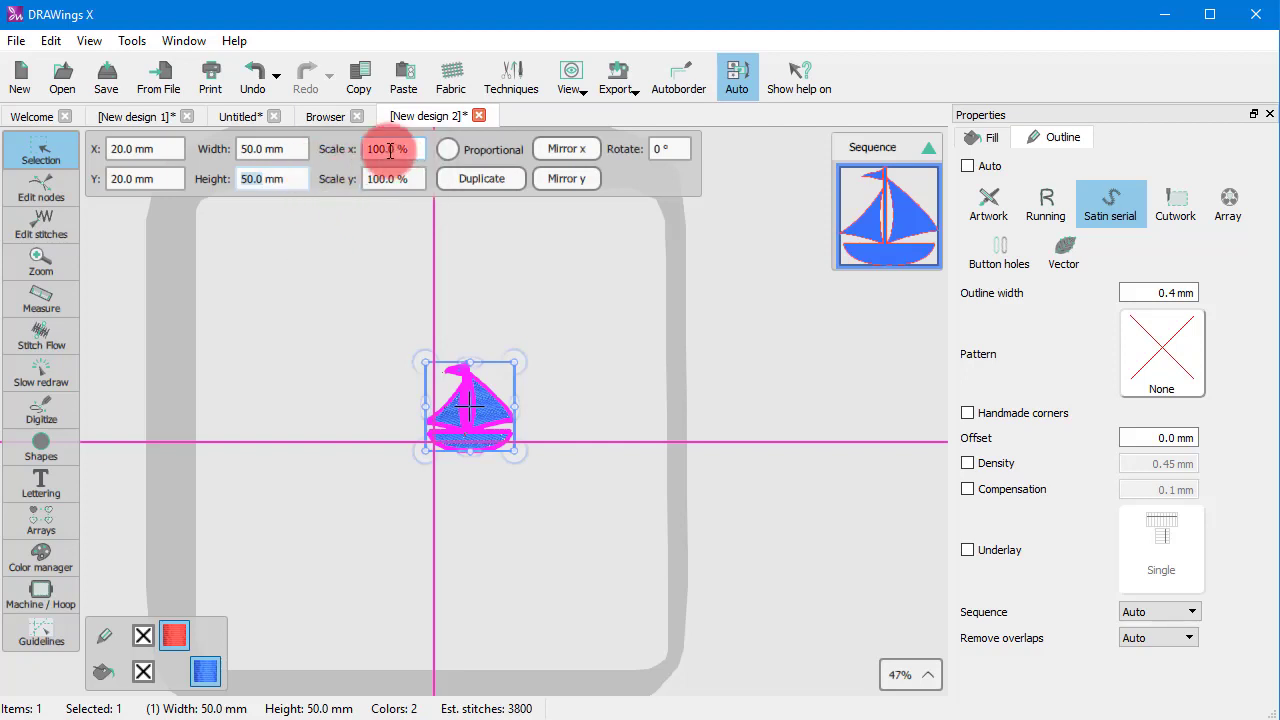
pyautogui.hotkey('ctrl', 'z')
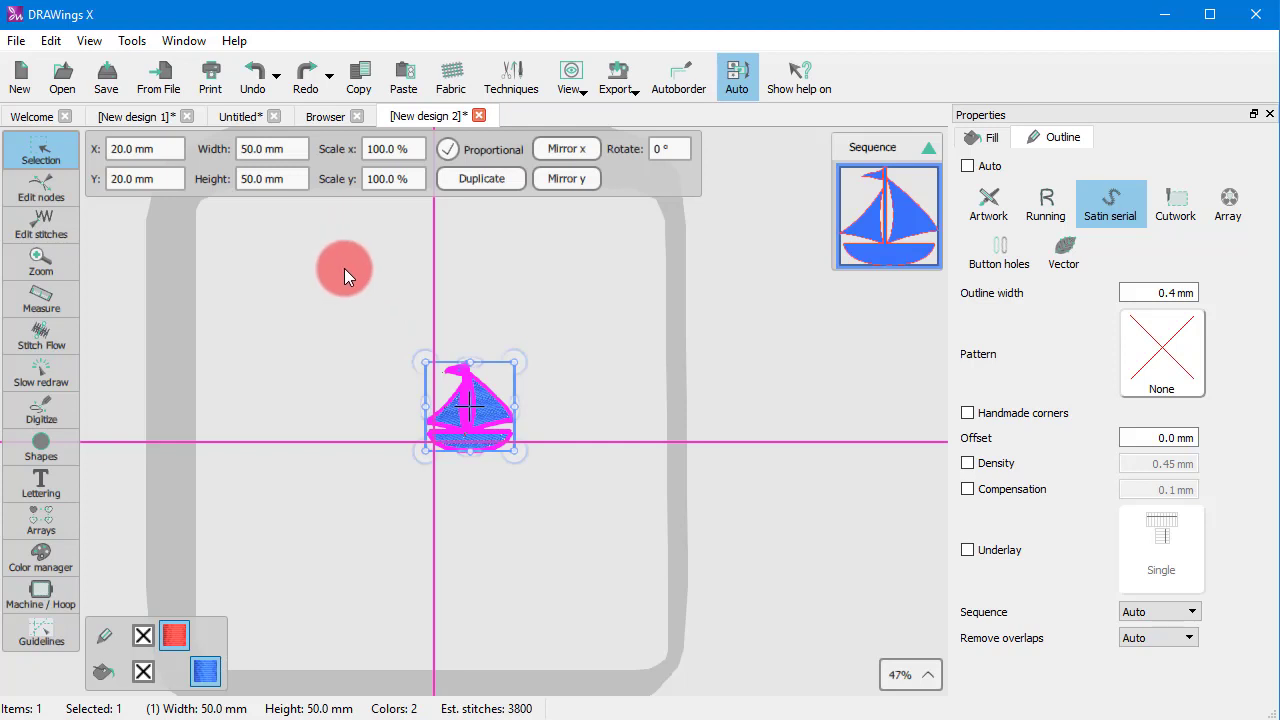
pyautogui.doubleClick(381, 149)
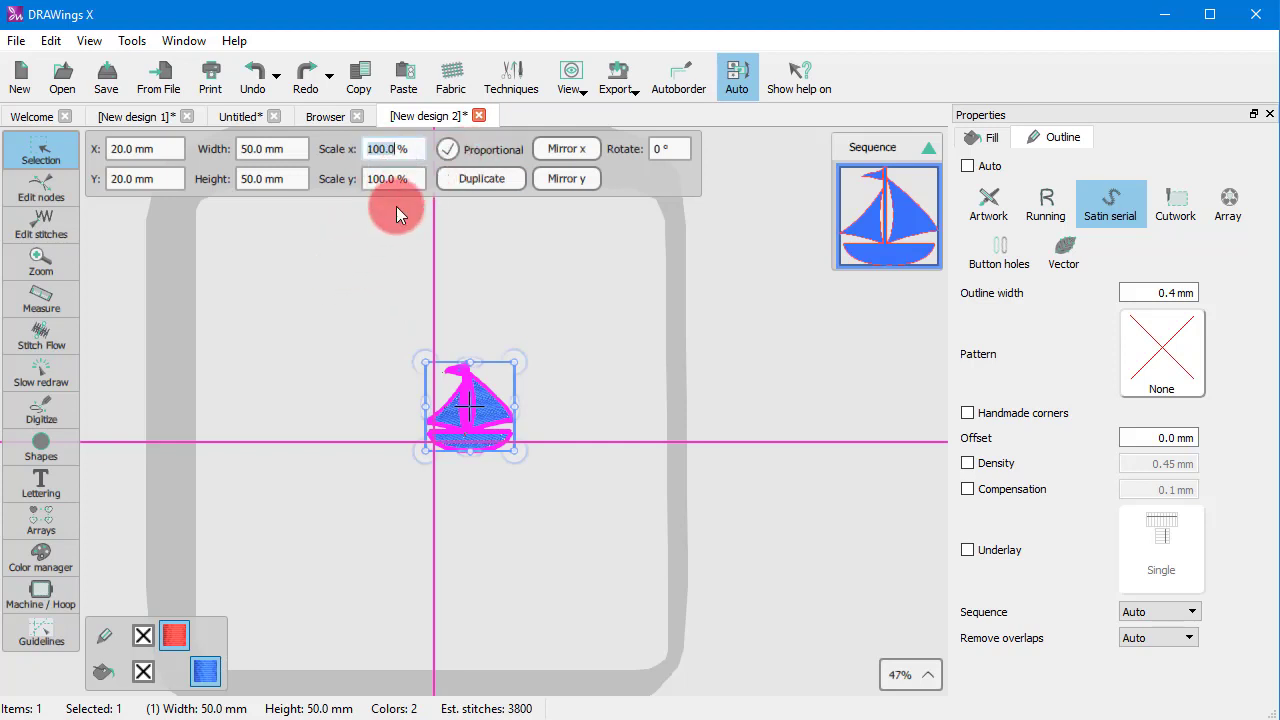
pyautogui.write('150')
pyautogui.press('Return')
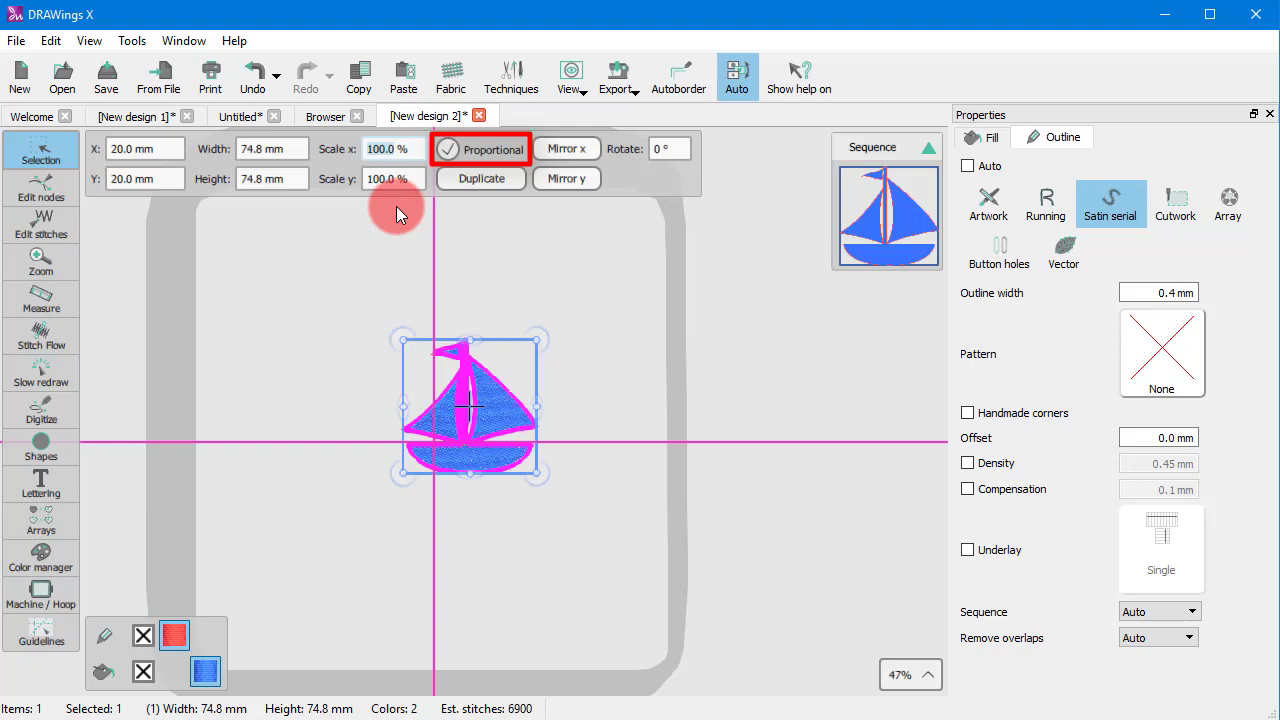
# - Turn off Proportional and set Scale y to 150% for a 74.8 × 112.0 mm boat
pyautogui.click(448, 150)
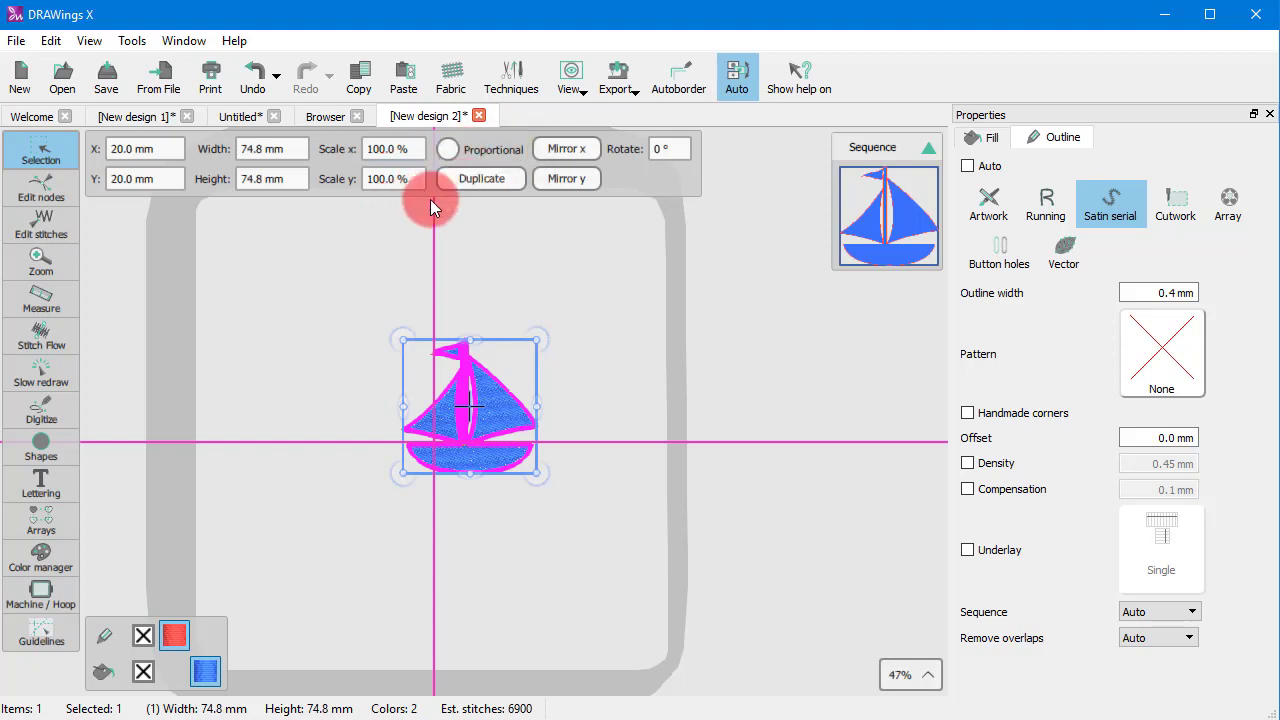
pyautogui.doubleClick(376, 179)
pyautogui.write('1')
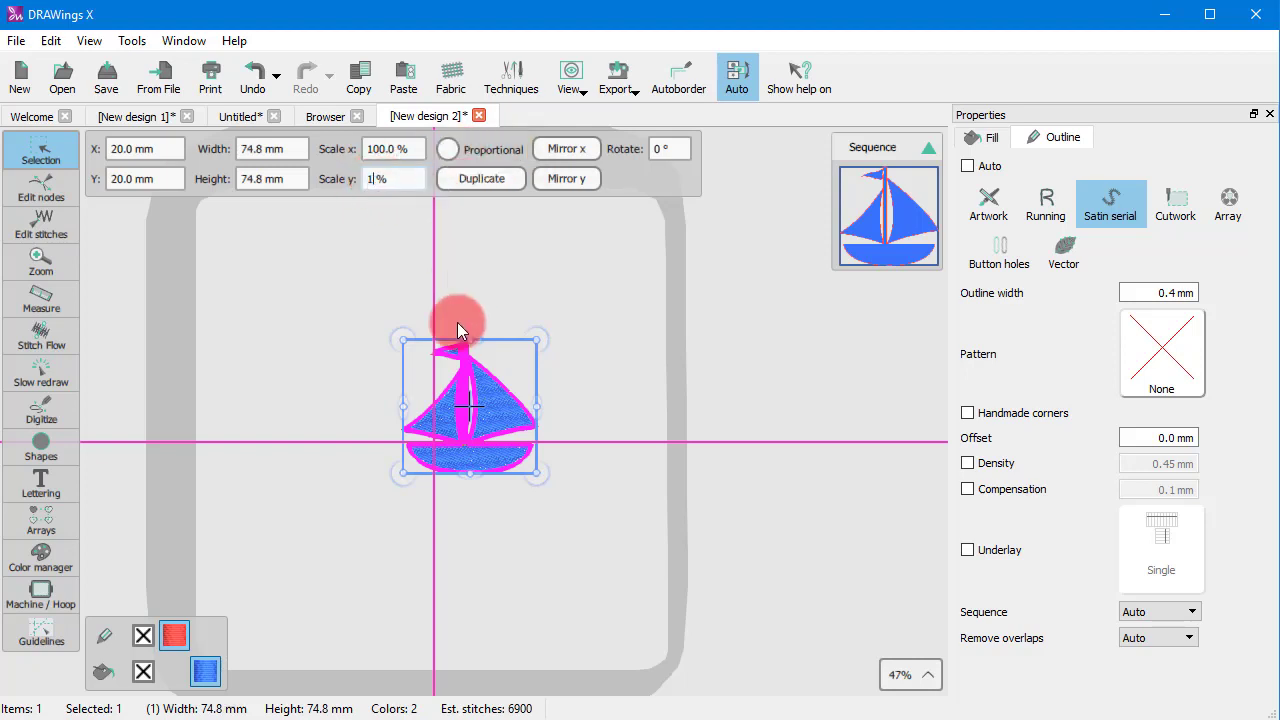
pyautogui.write('50')
pyautogui.press('Return')
# - Reselect the sailboat, duplicate it, and drag the copy to X -56.1, Y -39.3 mm
pyautogui.click(457, 322)
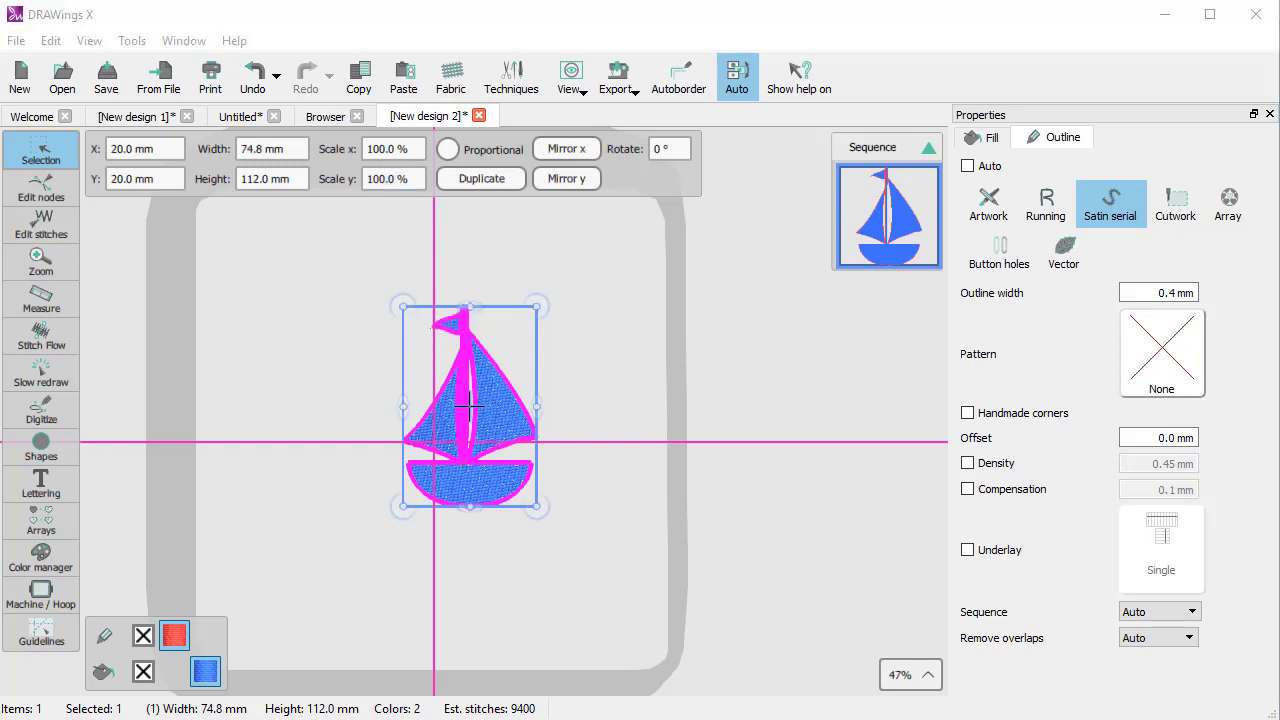
pyautogui.click(432, 655)
pyautogui.click(578, 562)
pyautogui.click(508, 432)
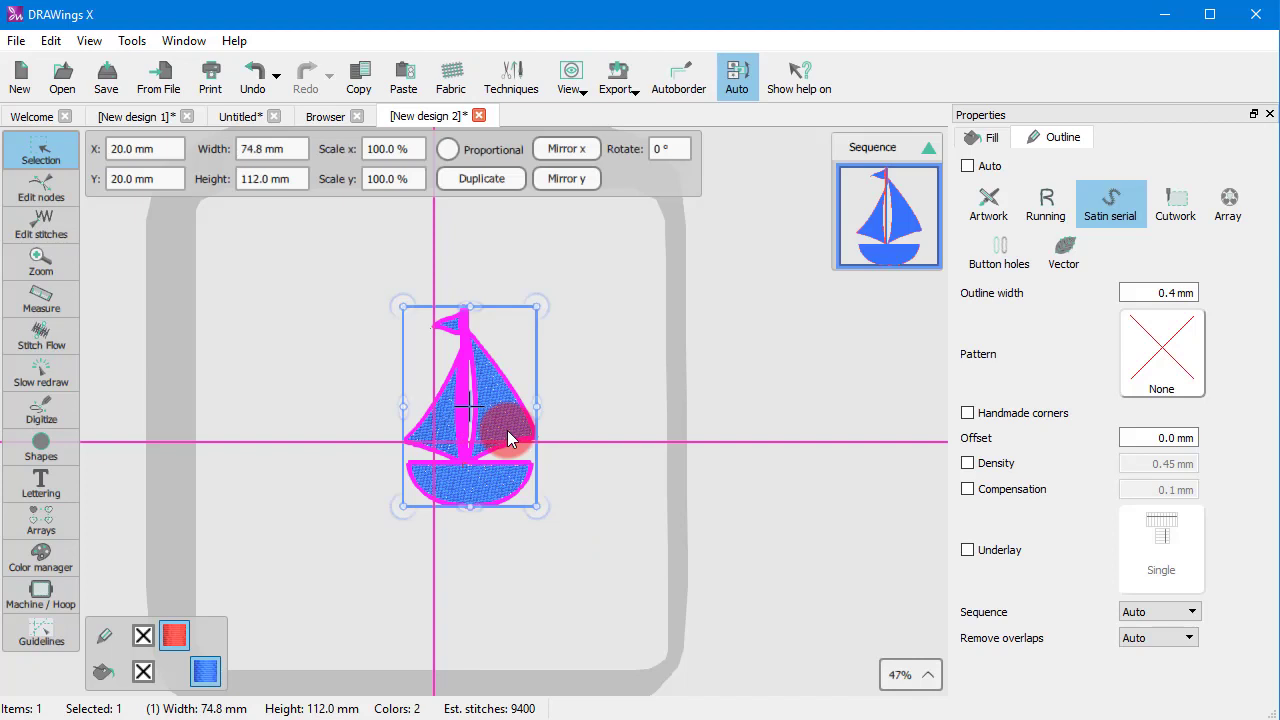
pyautogui.click(484, 179)
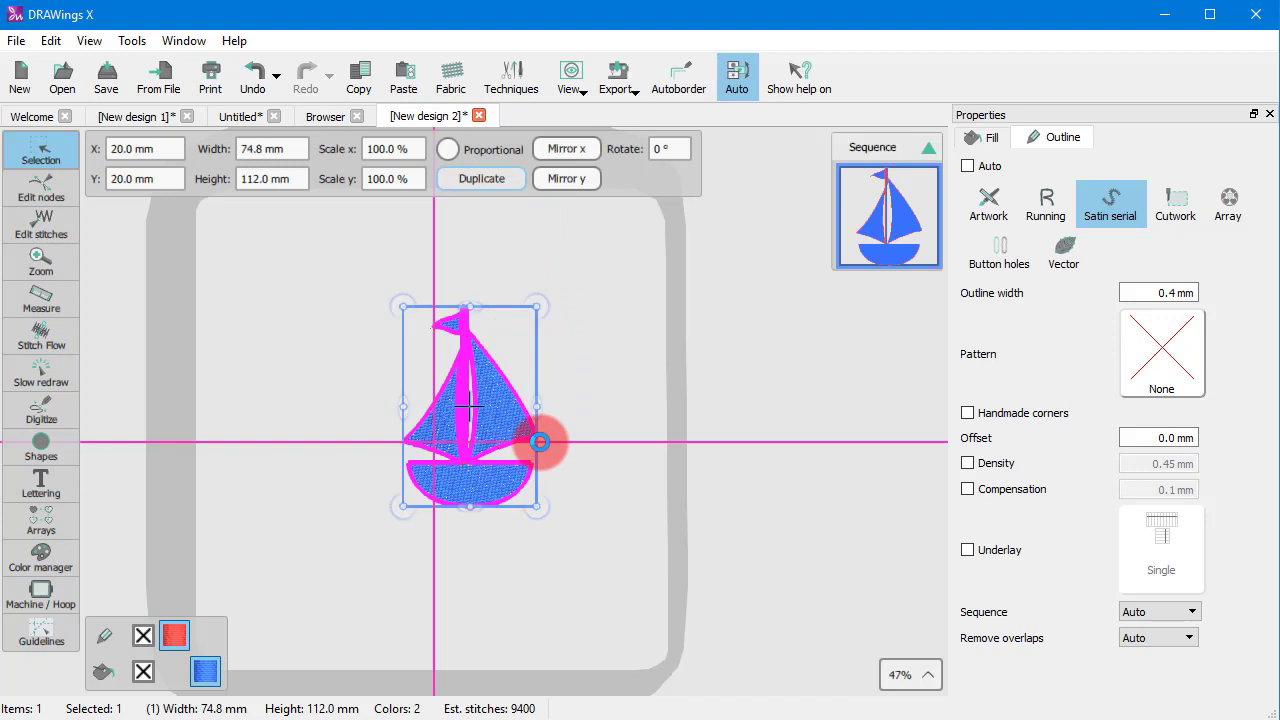
pyautogui.moveTo(555, 344); pyautogui.dragTo(607, 320)
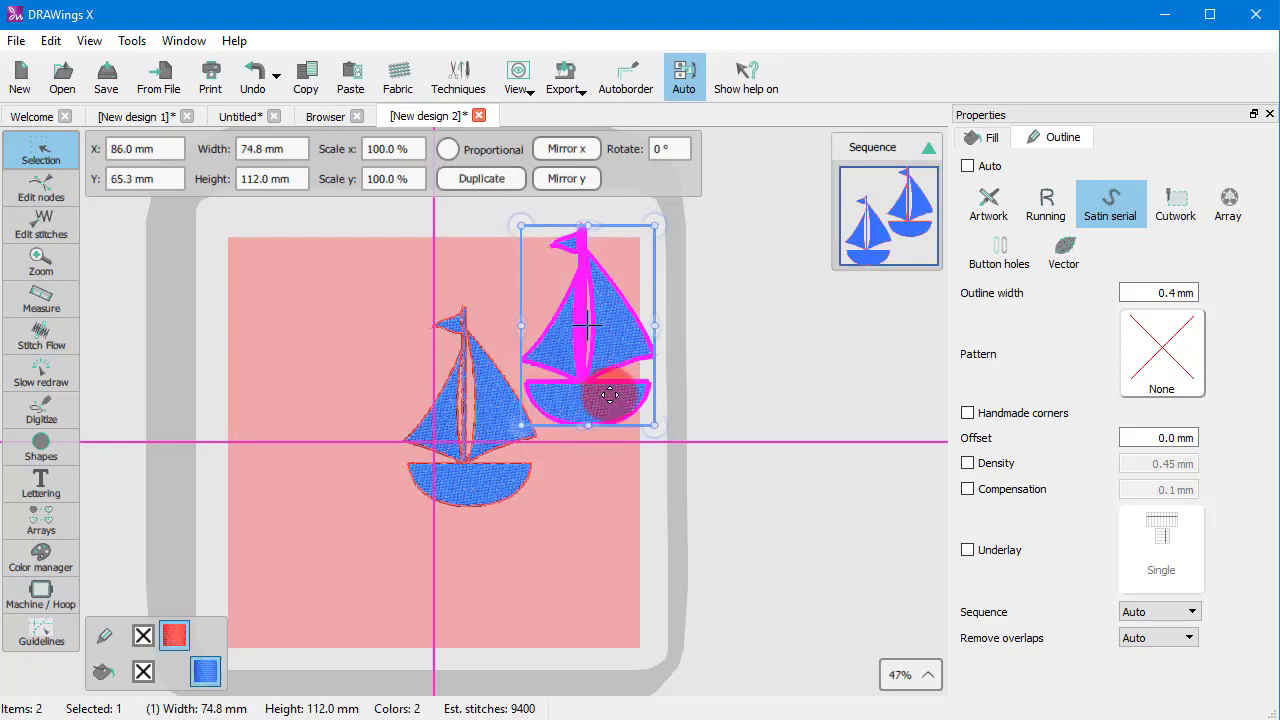
pyautogui.moveTo(591, 380); pyautogui.dragTo(345, 582)
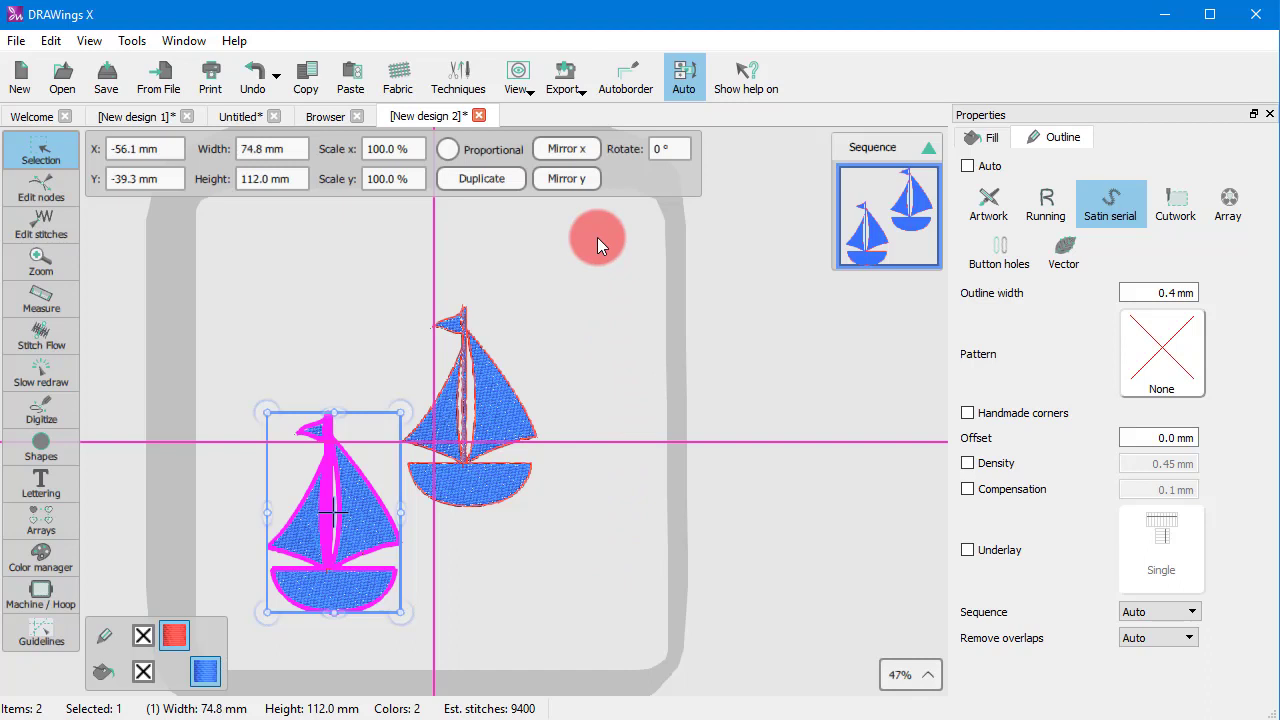
# - Mirror the boat copy horizontally and back, then vertically and back
pyautogui.click(568, 152)
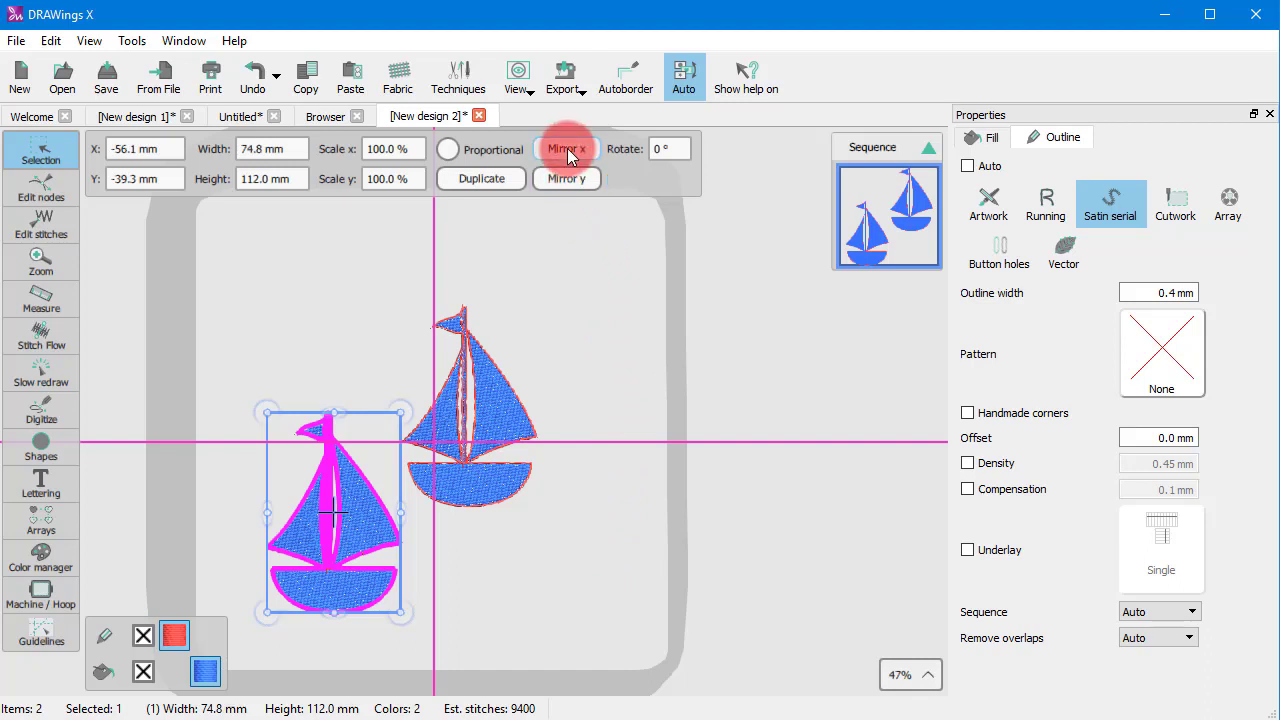
pyautogui.click(566, 149)
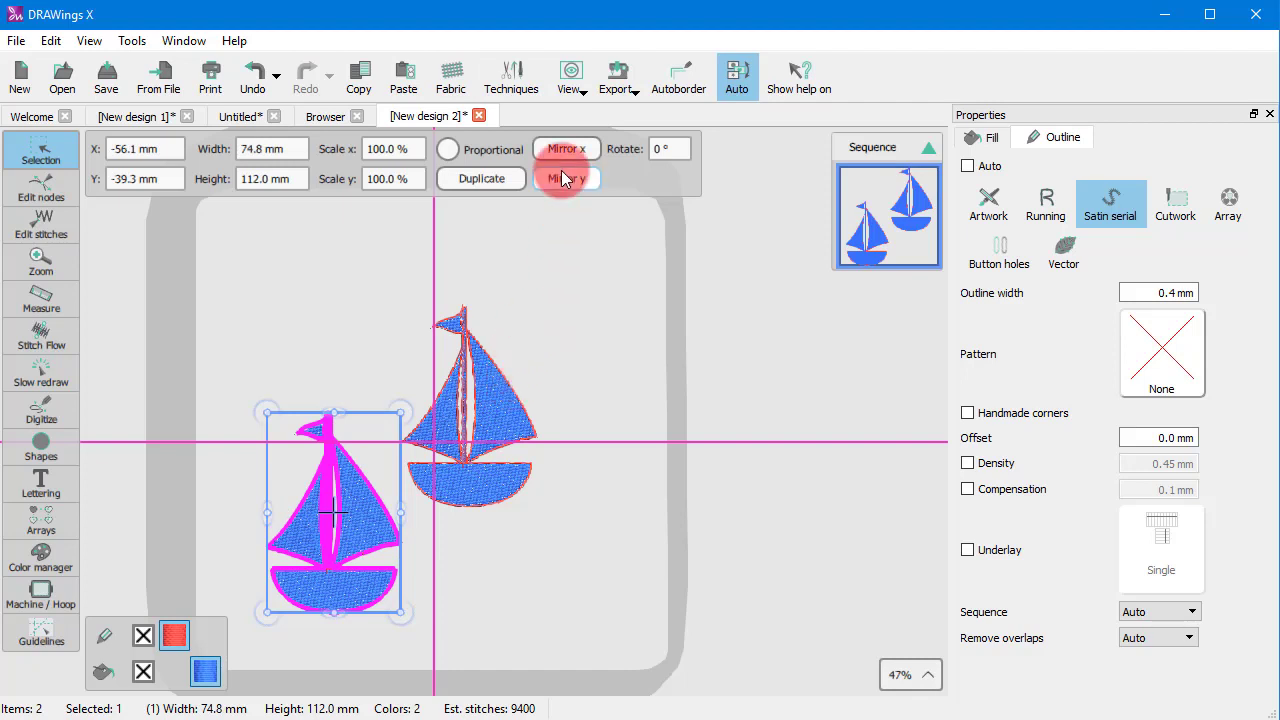
pyautogui.click(566, 179)
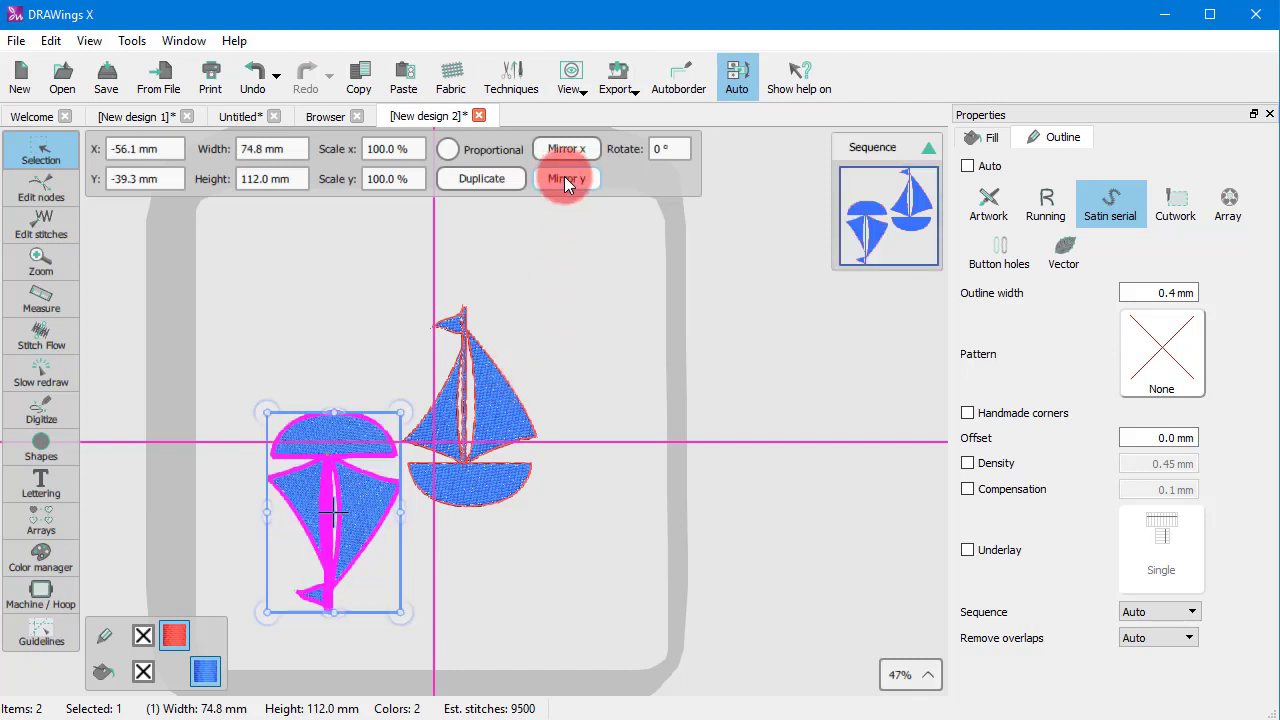
pyautogui.click(566, 179)
# - Delete the boat copy and rotate the original sailboat by 30°
pyautogui.press('Delete')
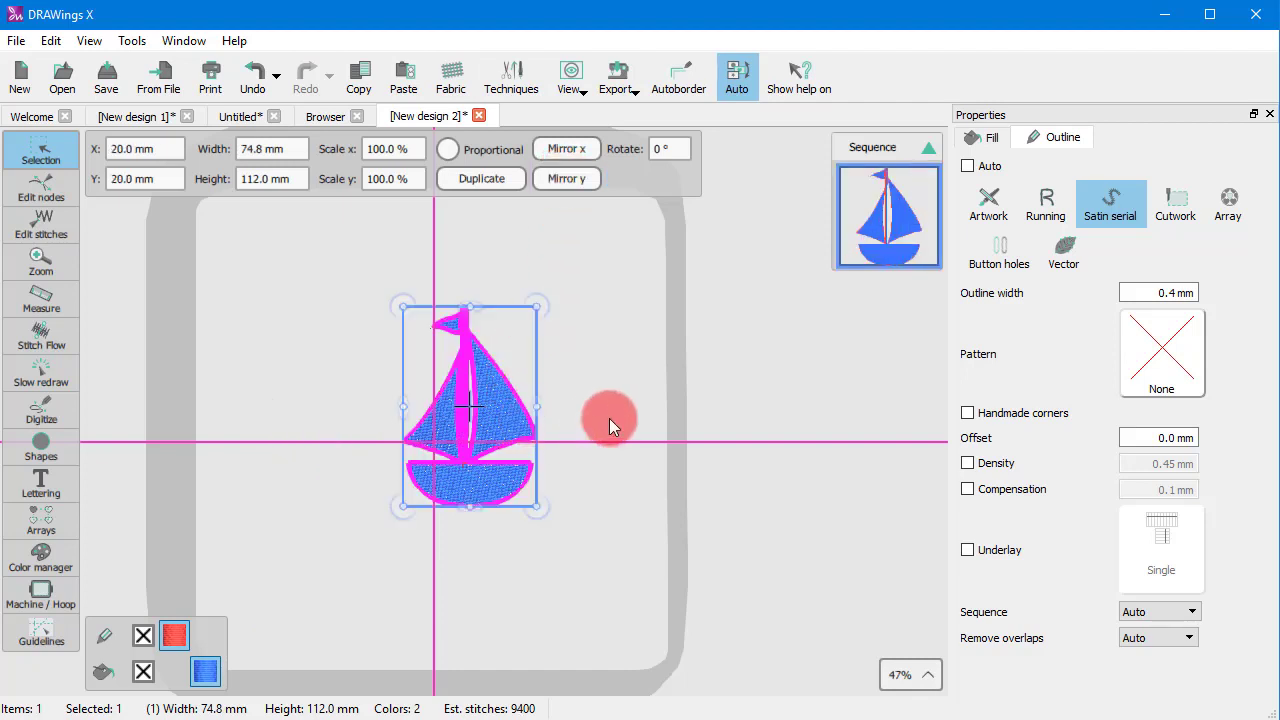
pyautogui.click(665, 150)
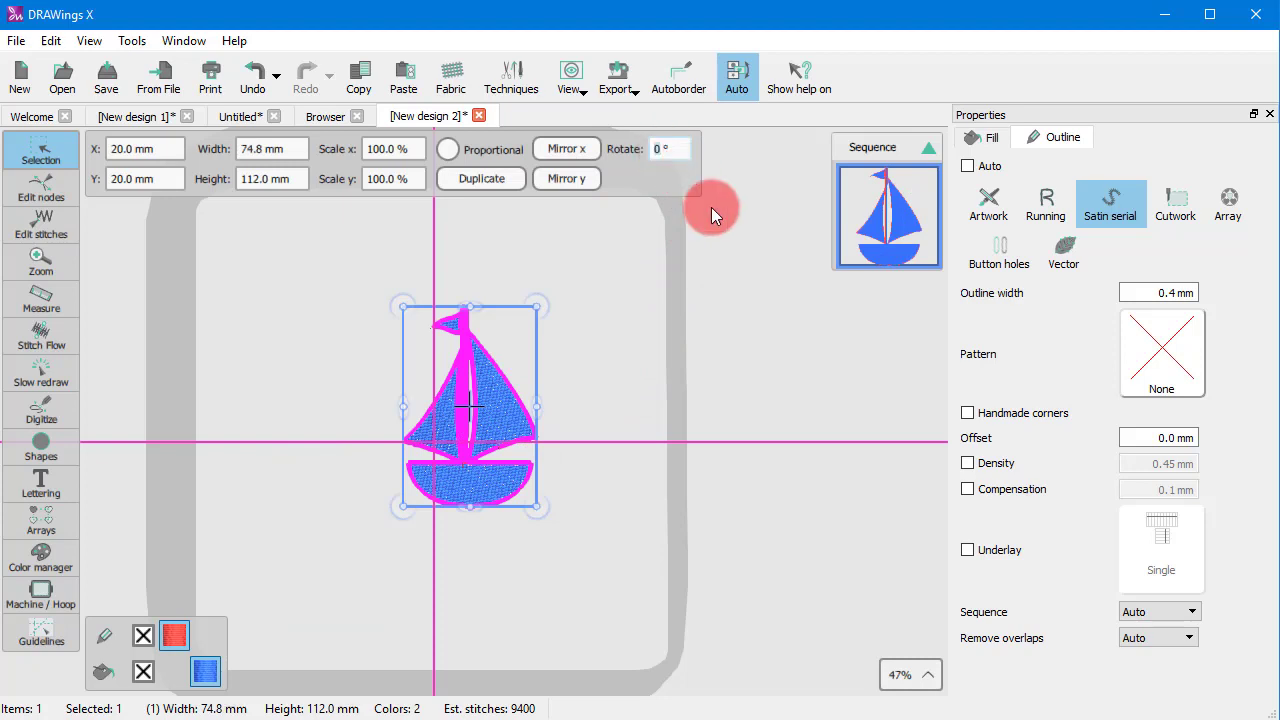
pyautogui.press('BackSpace')
pyautogui.write('30')
pyautogui.press('Return')
# - Rotate the sailboat by -30° to stand it upright again
pyautogui.click(667, 151)
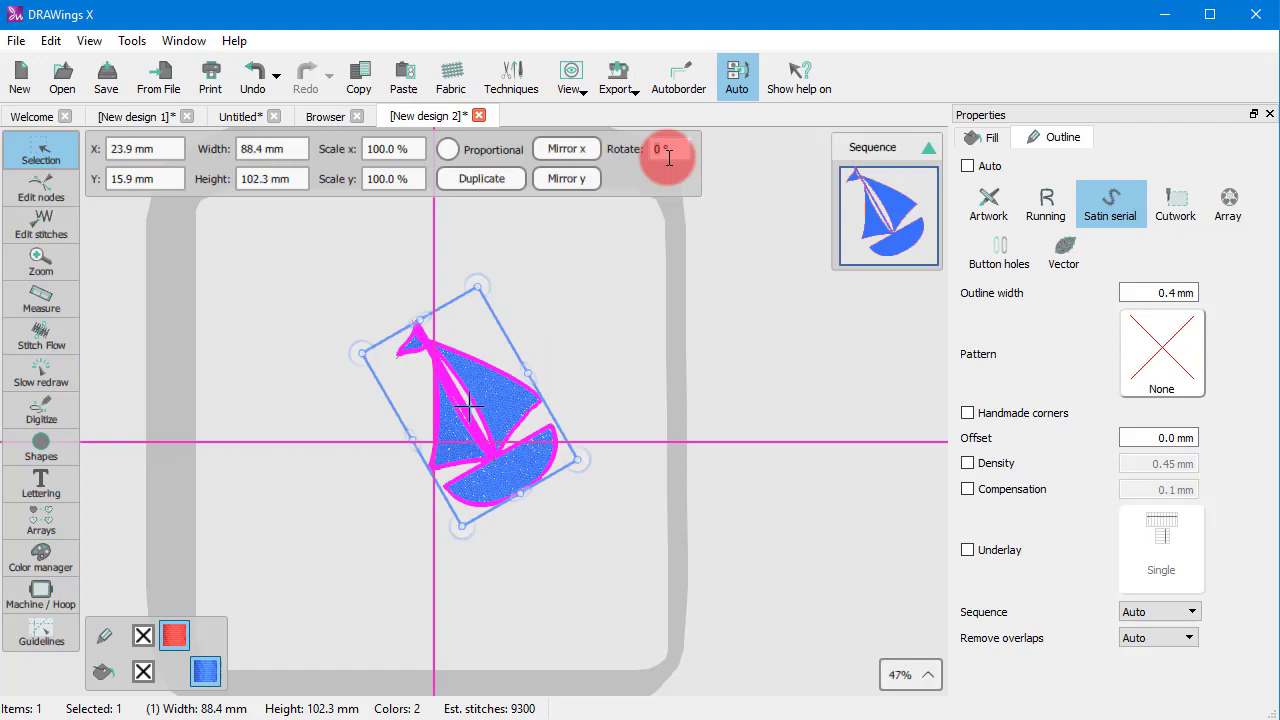
pyautogui.press('BackSpace')
pyautogui.write('-30')
pyautogui.press('Return')
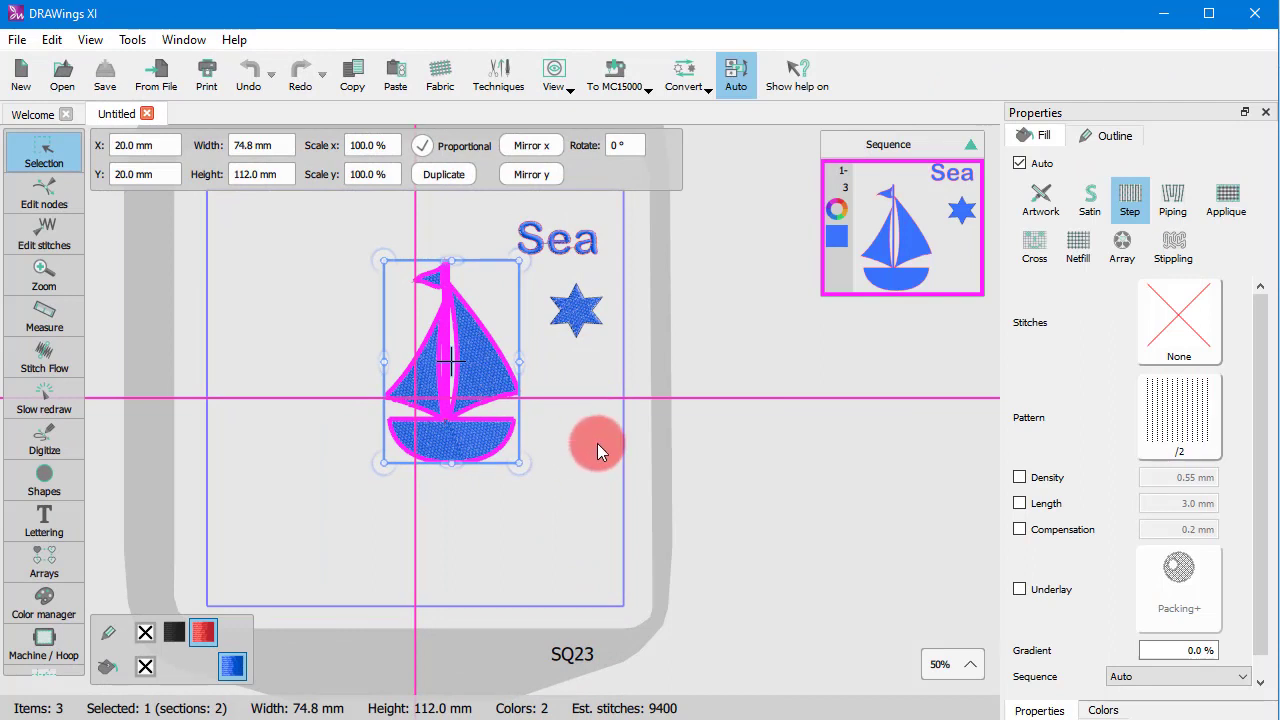
# - Select the 'Sea' lettering and show its Text options: Arial Rounded MT, size 25.0
pyautogui.click(578, 325)
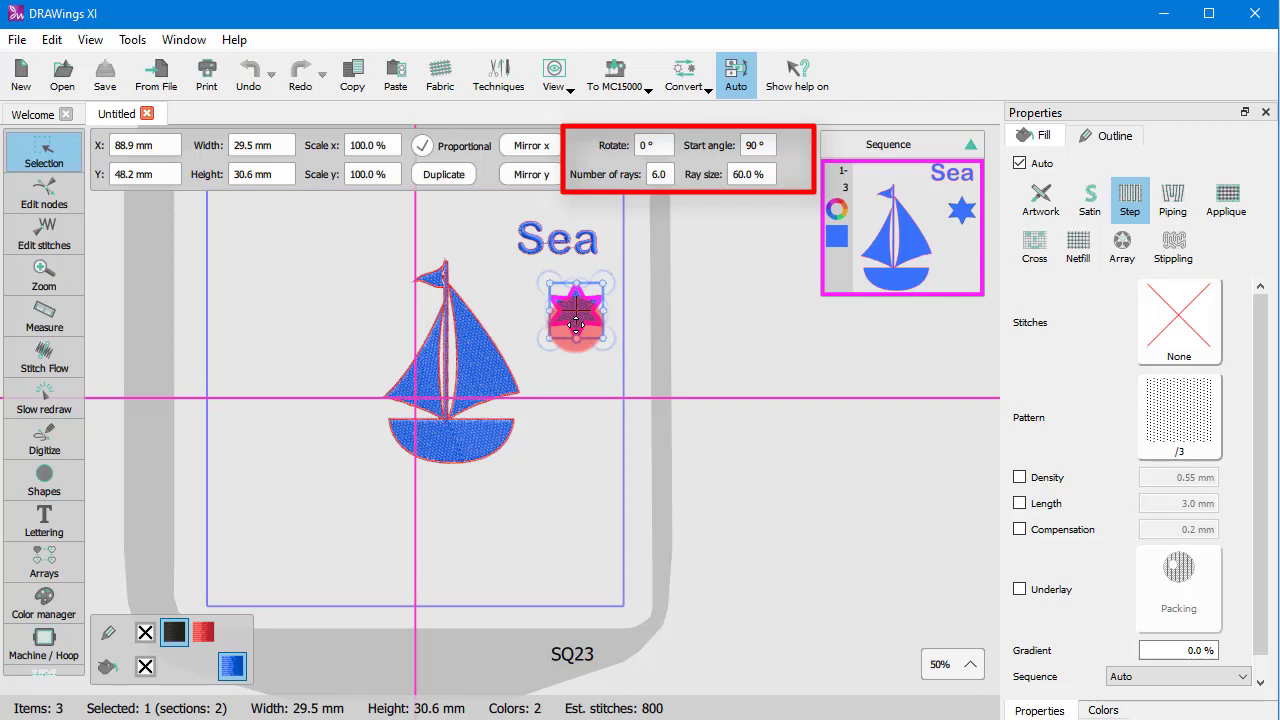
pyautogui.click(529, 253)
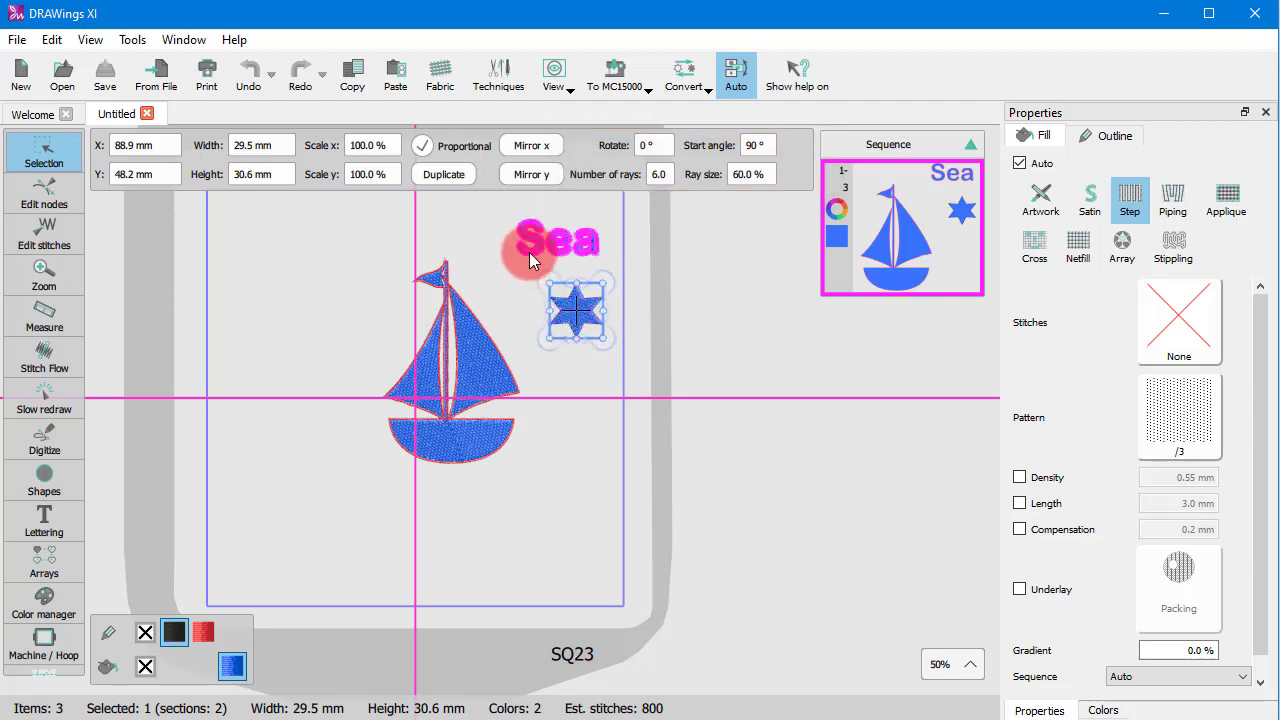
pyautogui.click(44, 520)
pyautogui.click(95, 514)
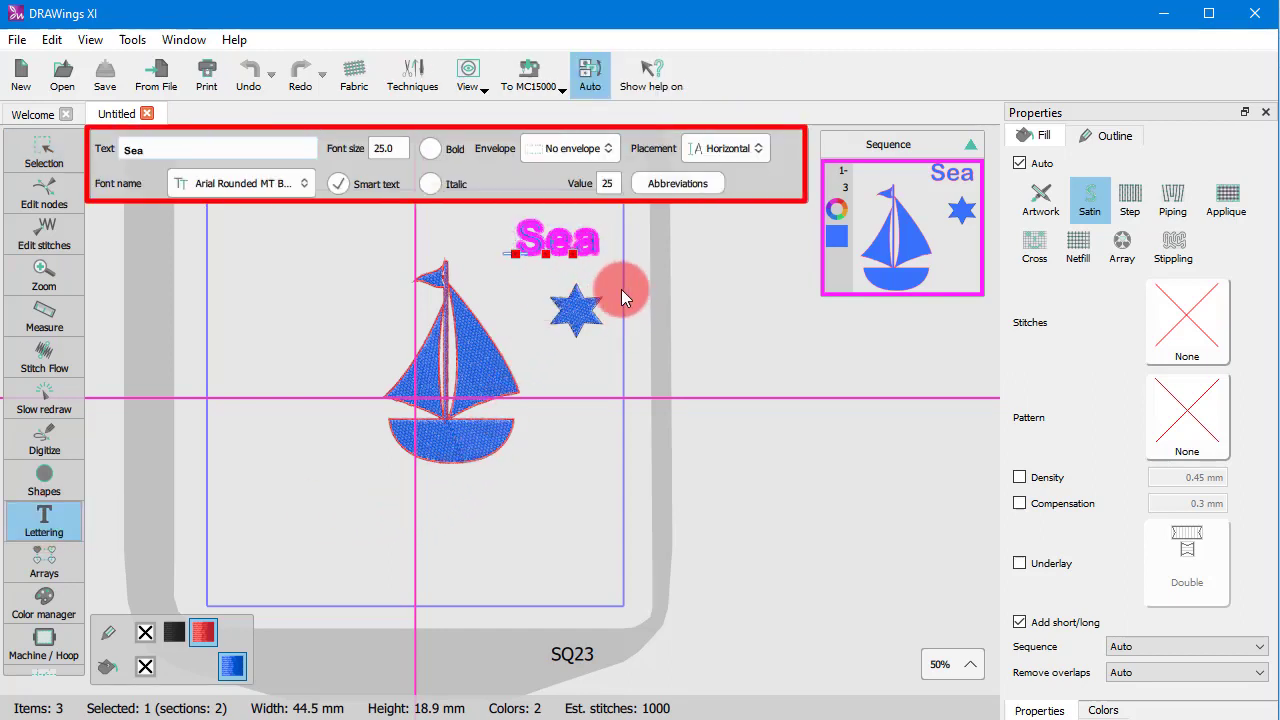
# - Reselect the 29.5 × 30.6 mm star and open the Shapes flyout with ellipse, polygon and star
pyautogui.click(574, 320)
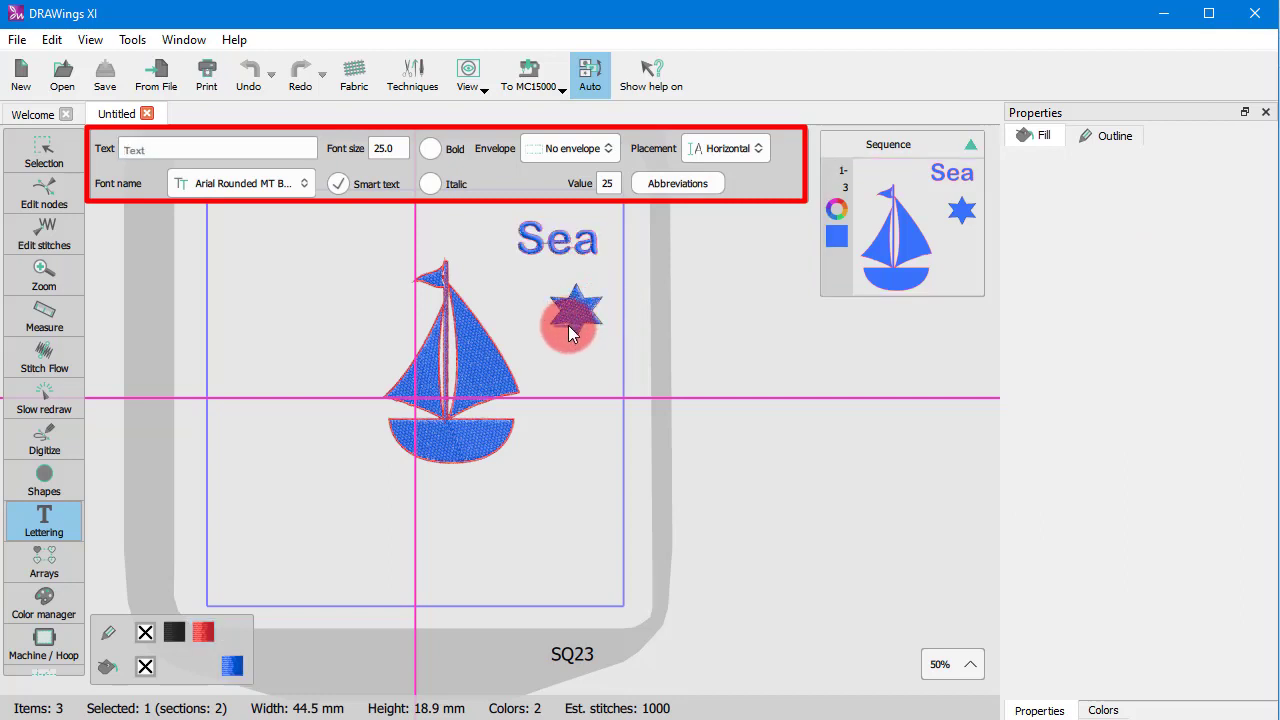
pyautogui.click(40, 150)
pyautogui.click(572, 318)
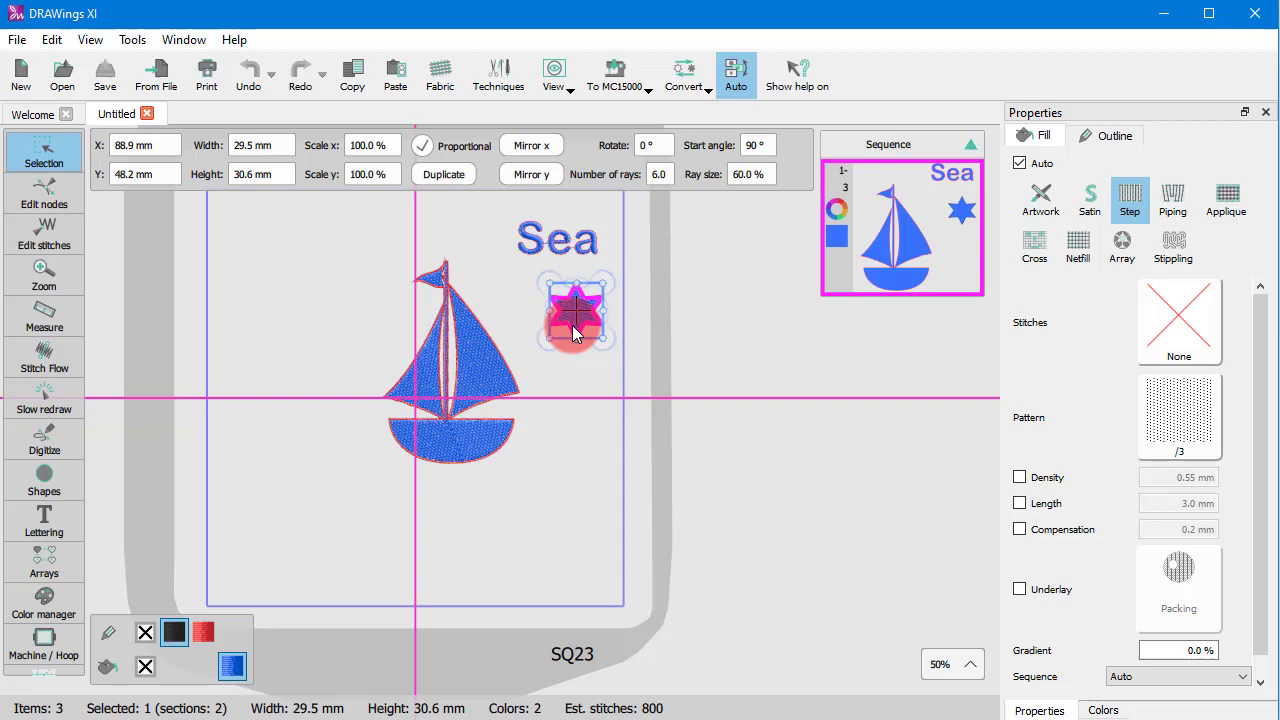
pyautogui.click(42, 476)
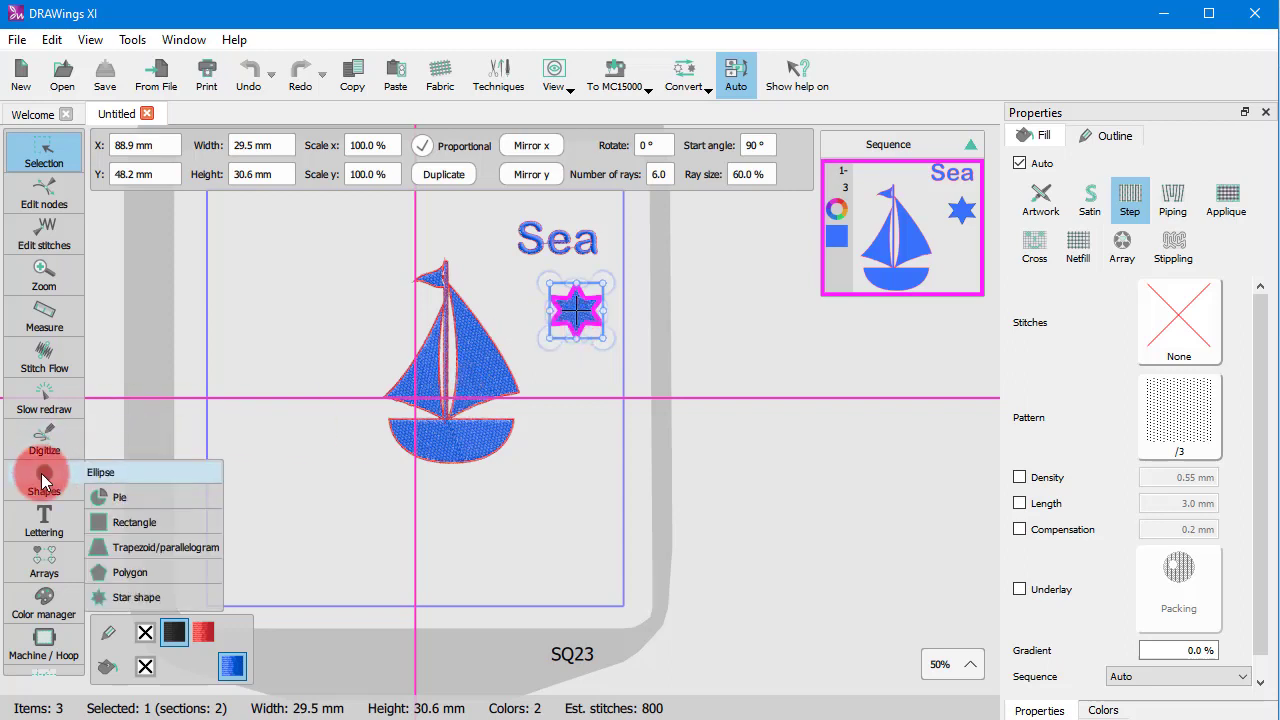
pyautogui.click(45, 478)
pyautogui.click(70, 490)
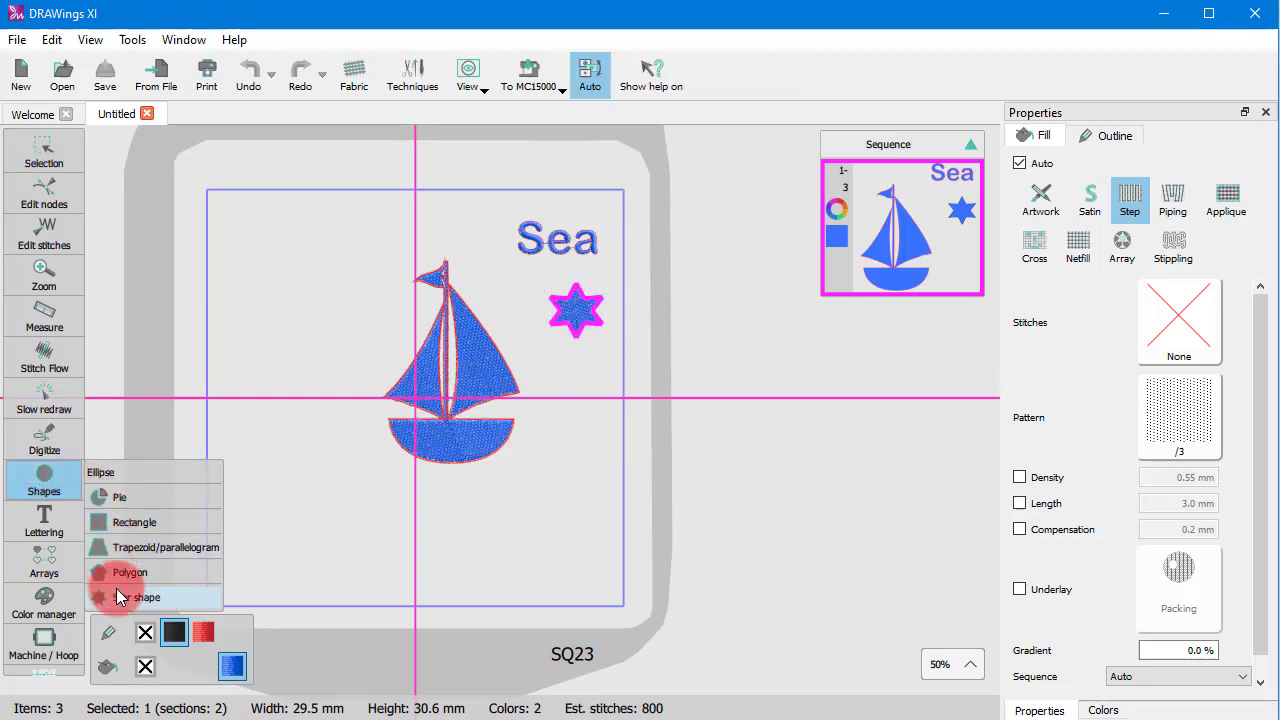